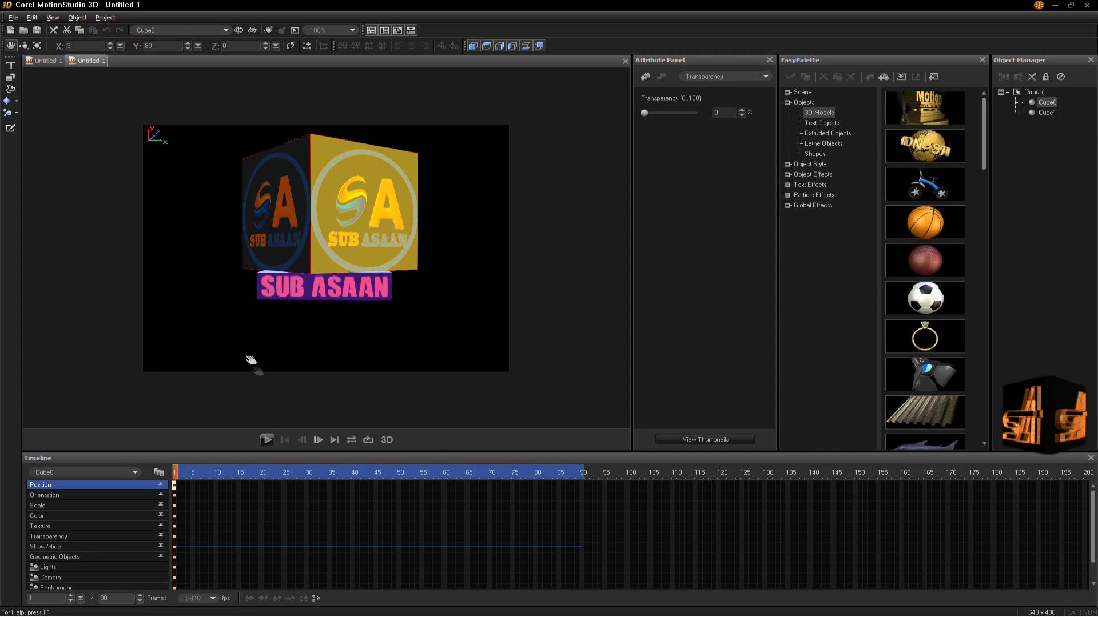
Rotate the whole group to about 89 degrees on the Y axis
left_click(25, 45)
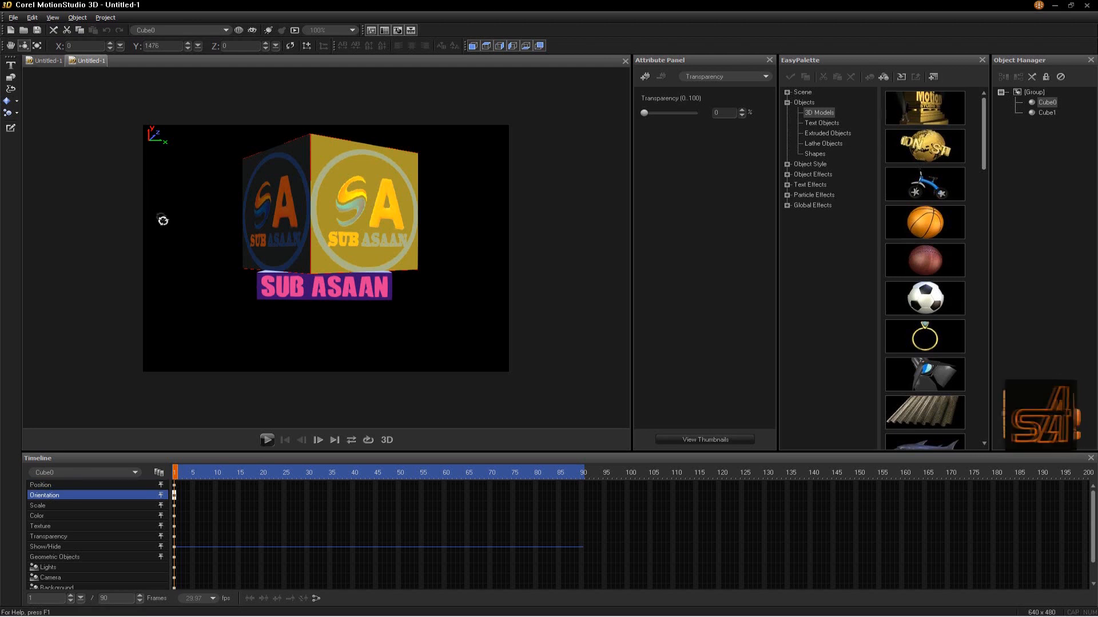
left_click_drag(168, 225, 199, 233)
left_click(225, 30)
left_click(150, 39)
left_click_drag(183, 255, 229, 264)
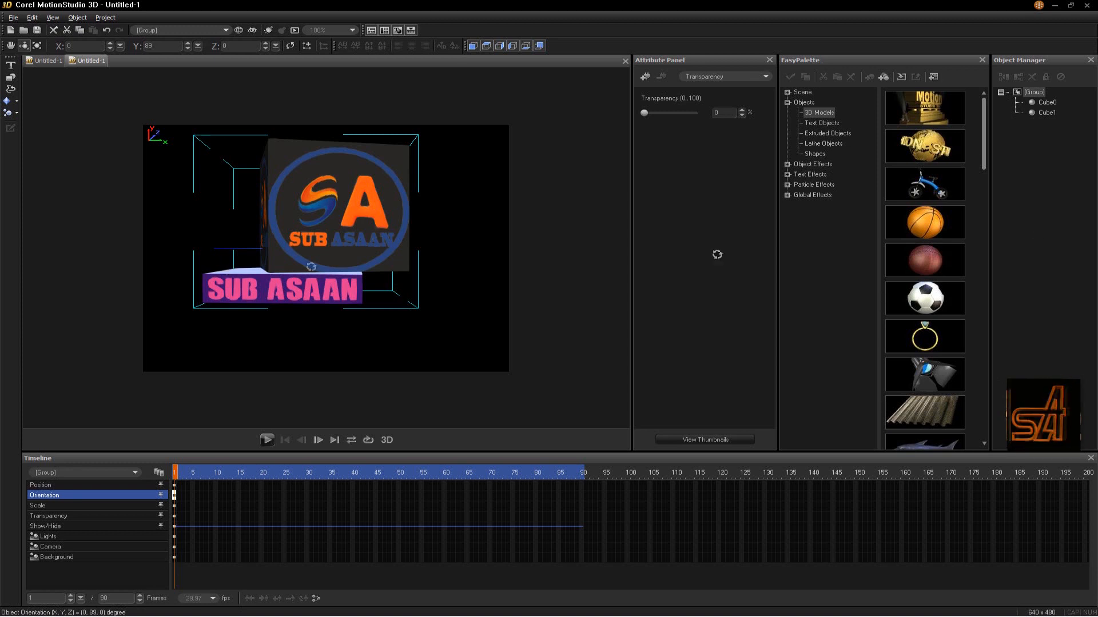
Delete the SUB ASAAN bar cube beneath the logo cube from the group
left_click(1041, 113)
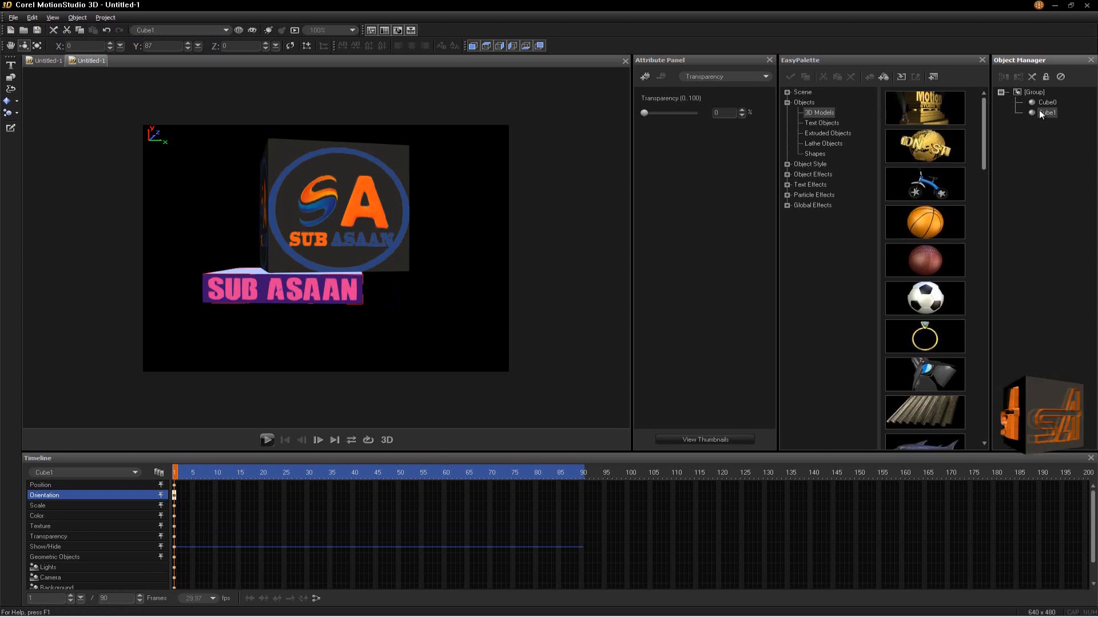
key("Delete")
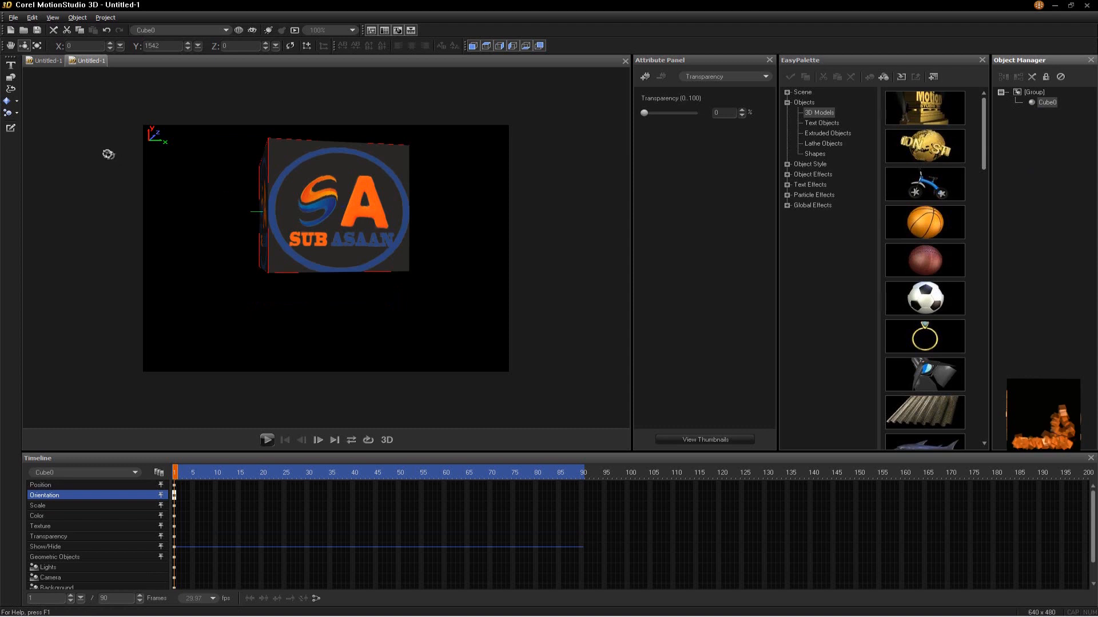
Lower the logo cube to a Y position of about 25 and rotate it to about 1524 degrees on Y
left_click(10, 46)
left_click_drag(284, 223, 284, 254)
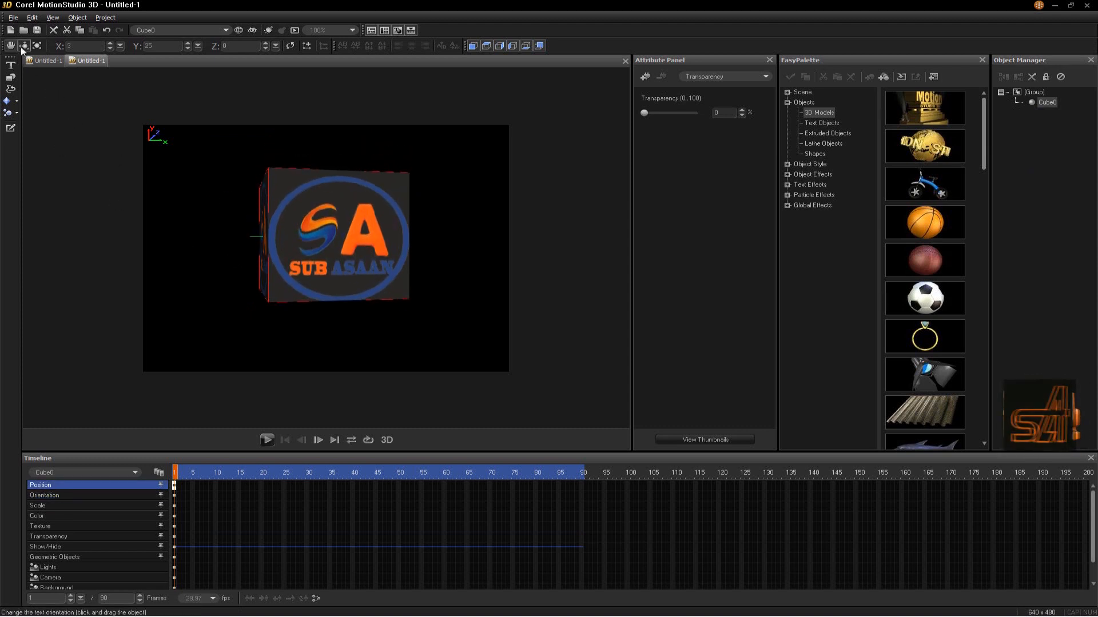
left_click(23, 46)
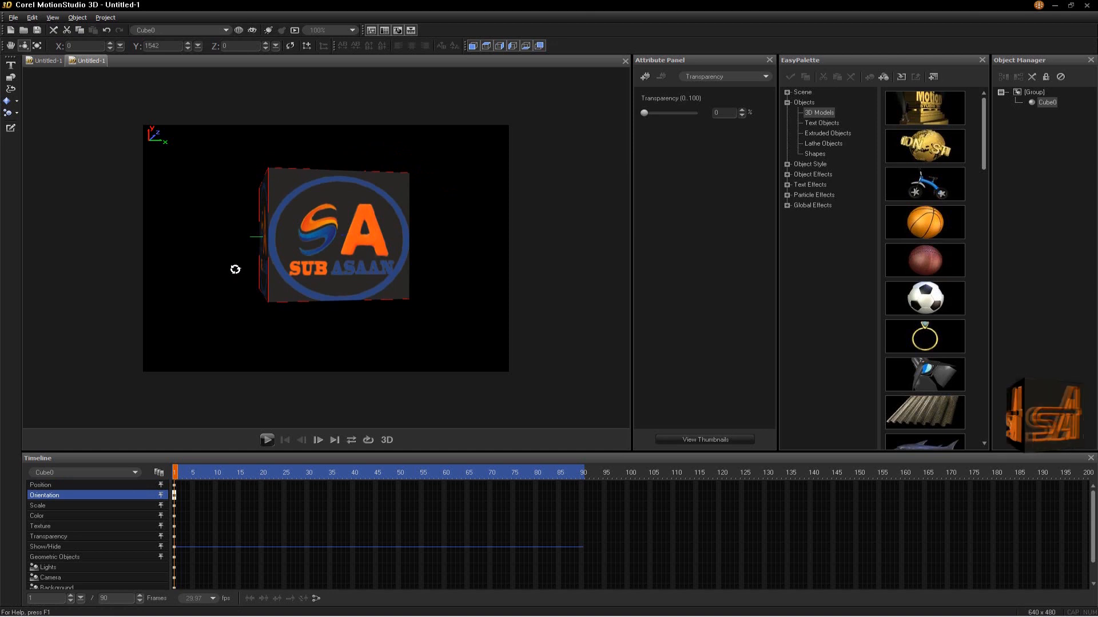
left_click_drag(235, 269, 223, 267)
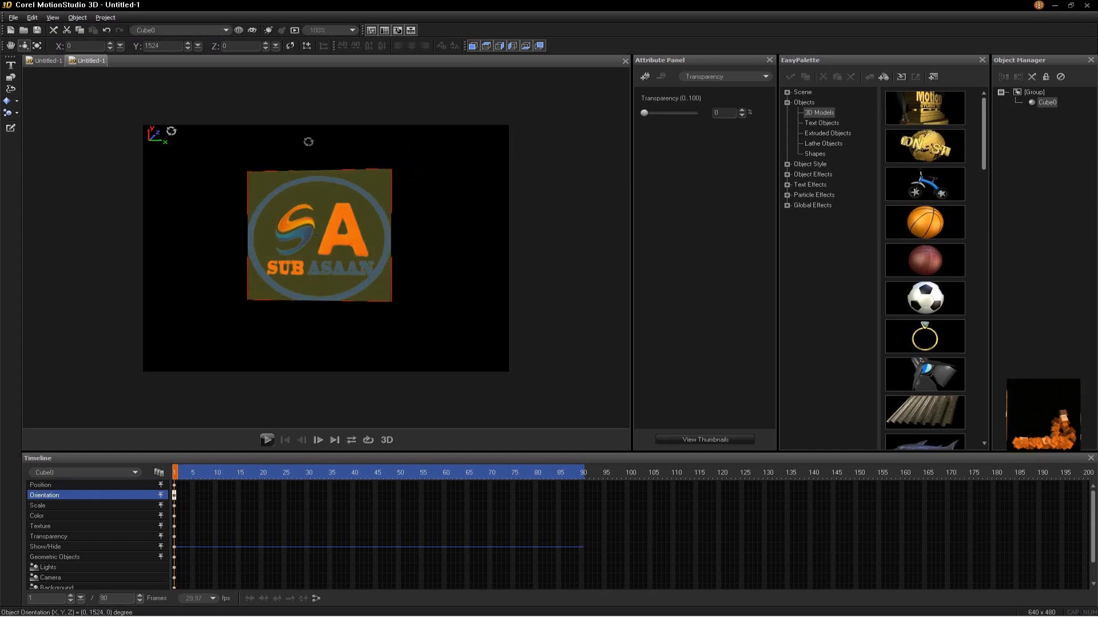
Insert a new cube into the group and move it below the logo cube, to about Y -175
left_click(17, 102)
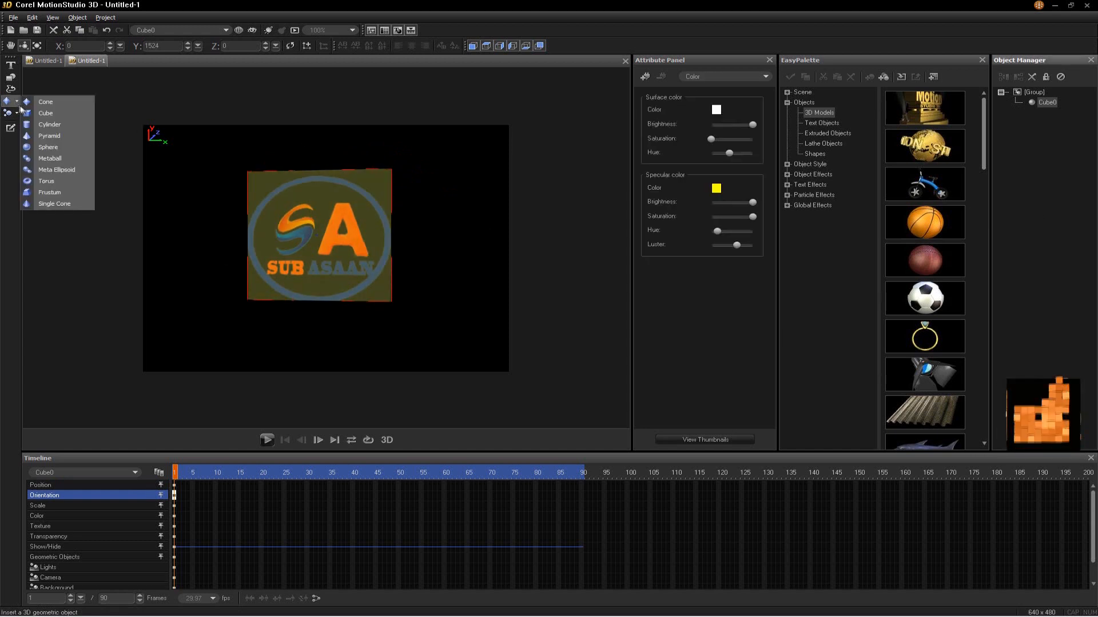
left_click(33, 113)
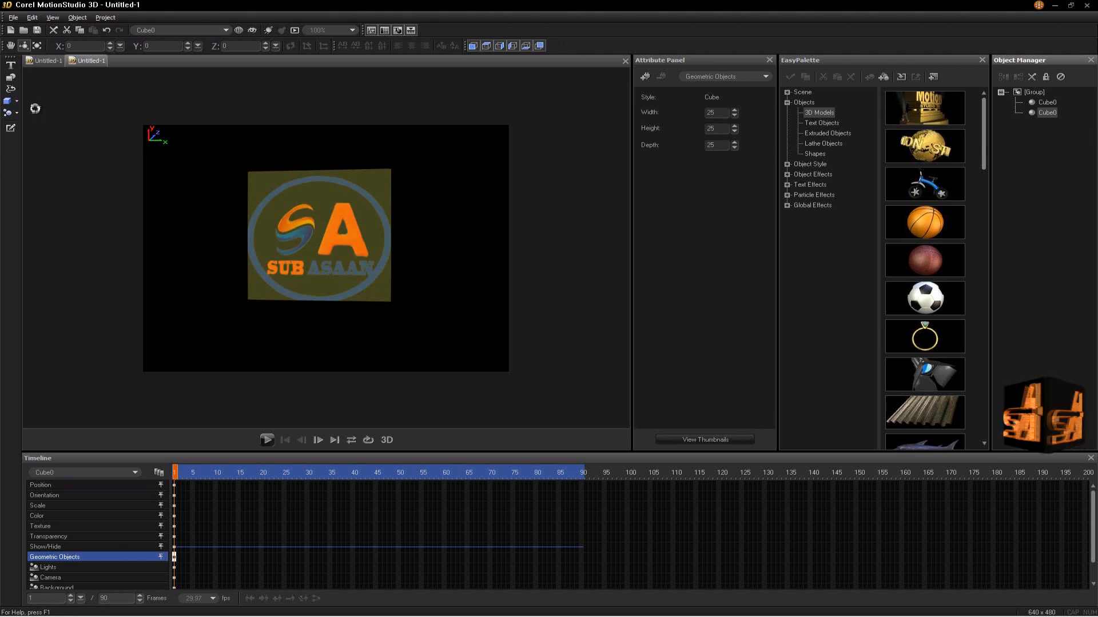
left_click(11, 45)
left_click_drag(186, 264, 185, 303)
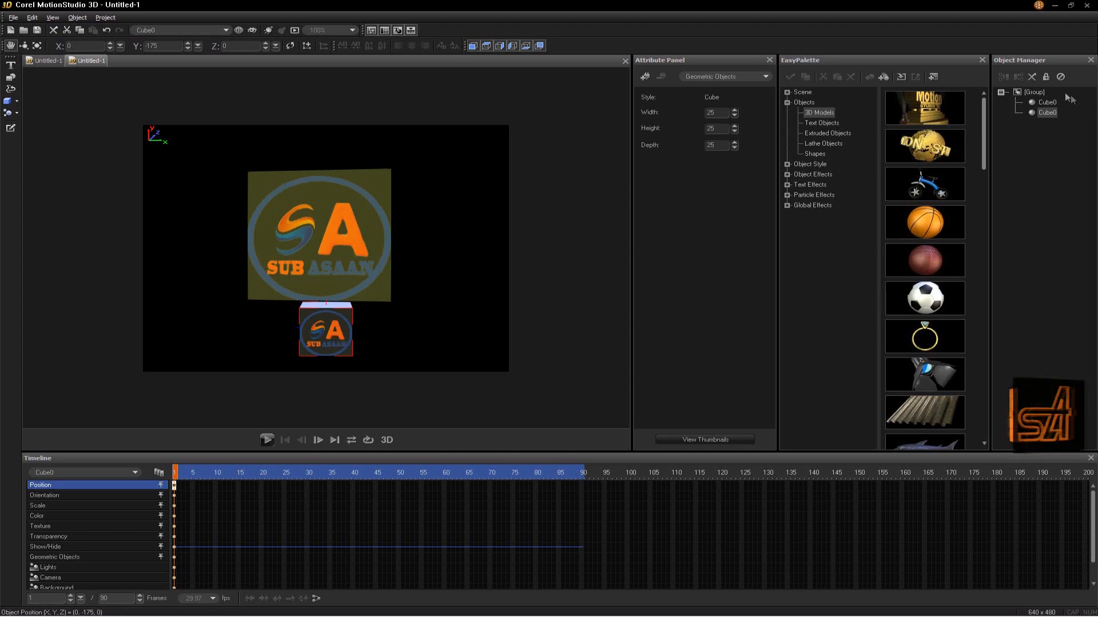
Match the new cube's scale to the original logo cube by setting X, Y and Z to 250
left_click(1047, 103)
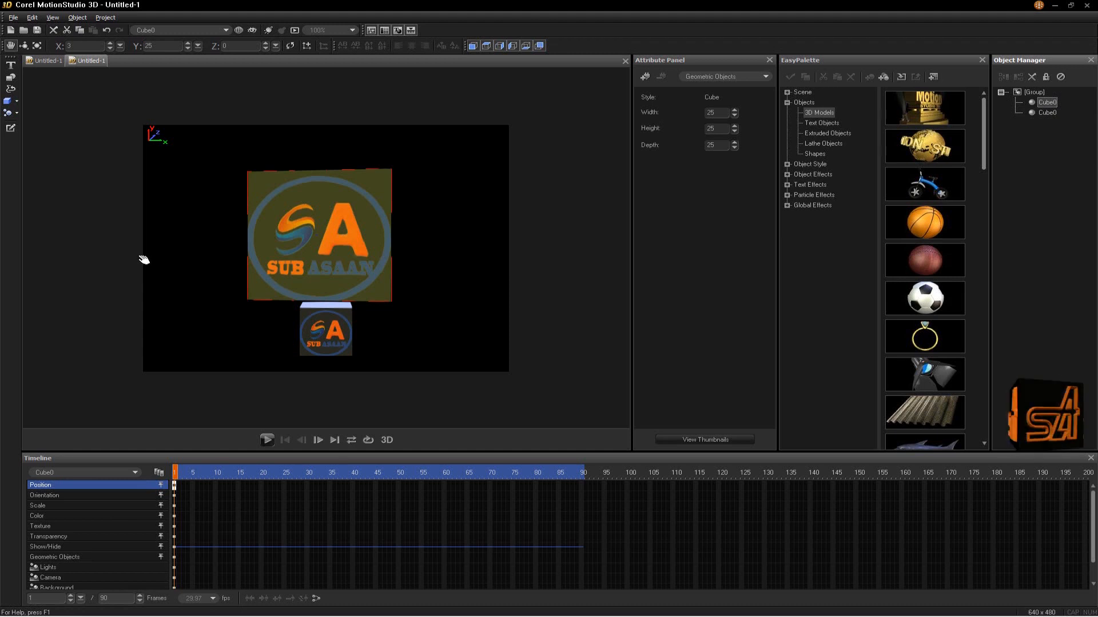
left_click(36, 48)
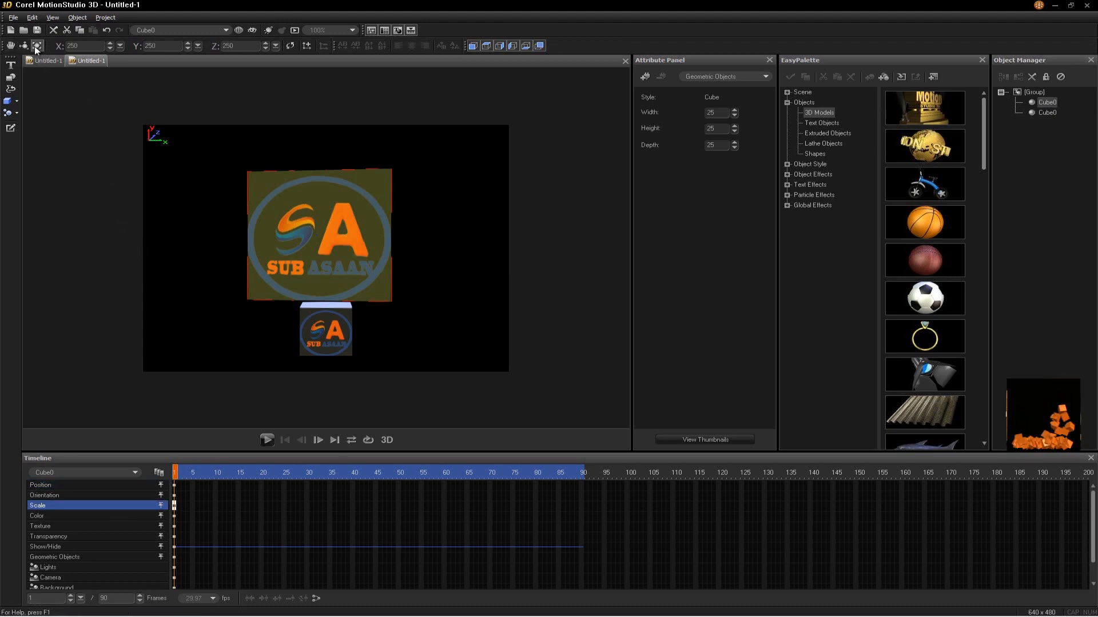
left_click(1044, 113)
left_click_drag(83, 46, 2, 44)
key("BackSpace")
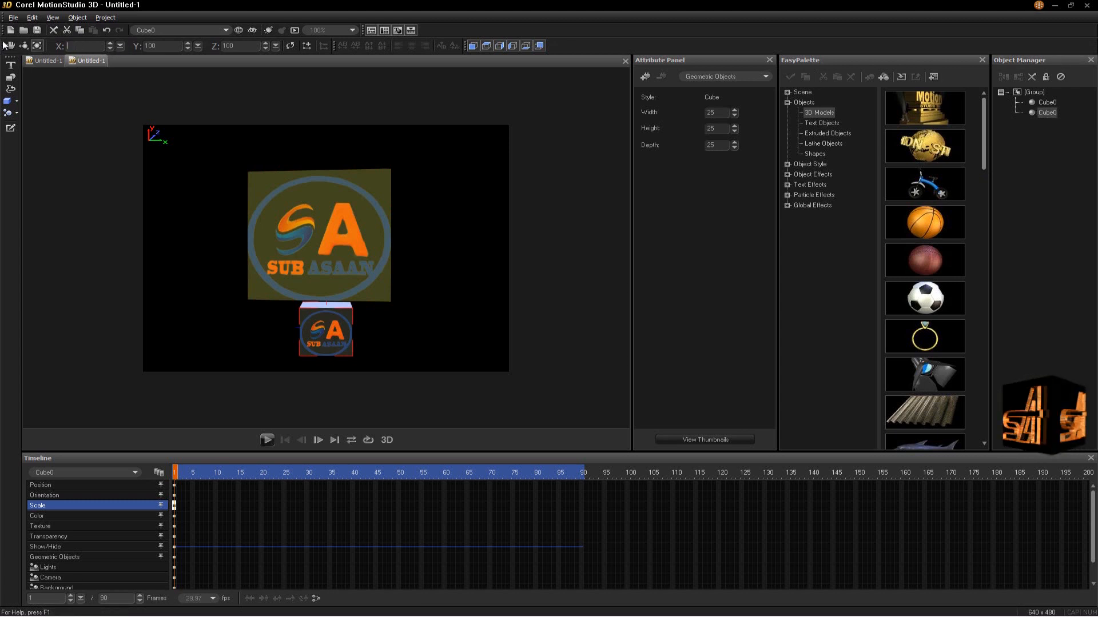
type("250")
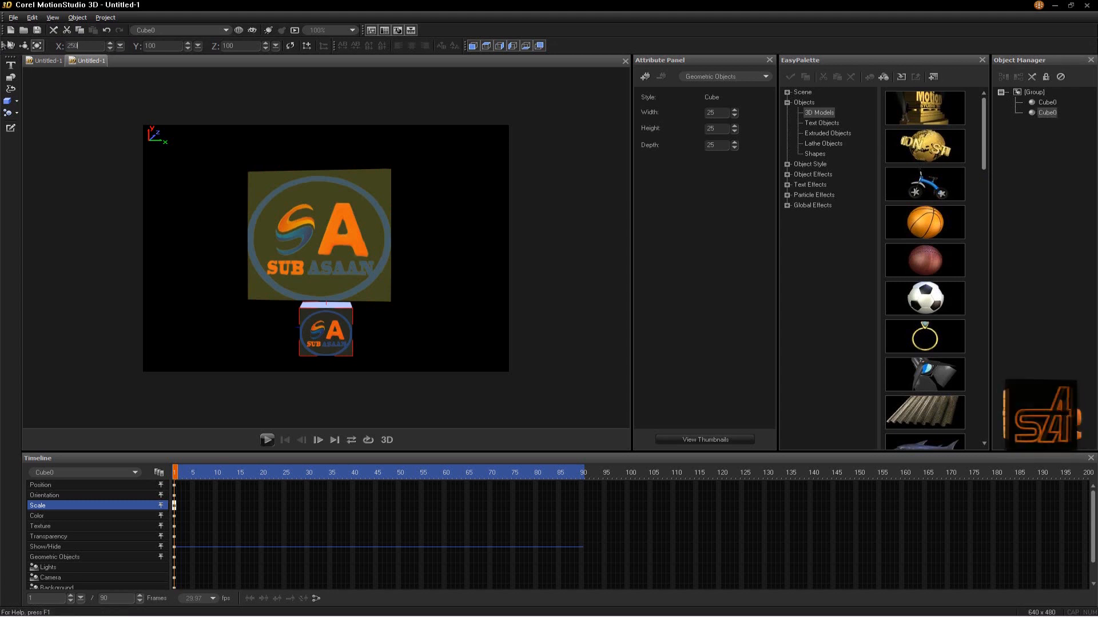
left_click_drag(158, 45, 136, 45)
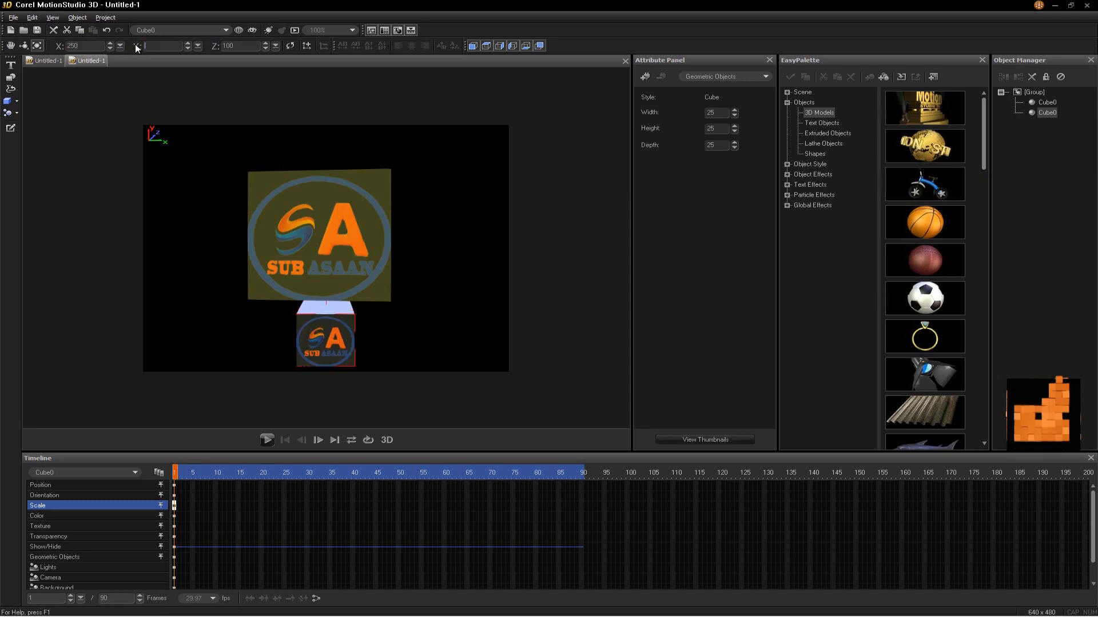
type("2")
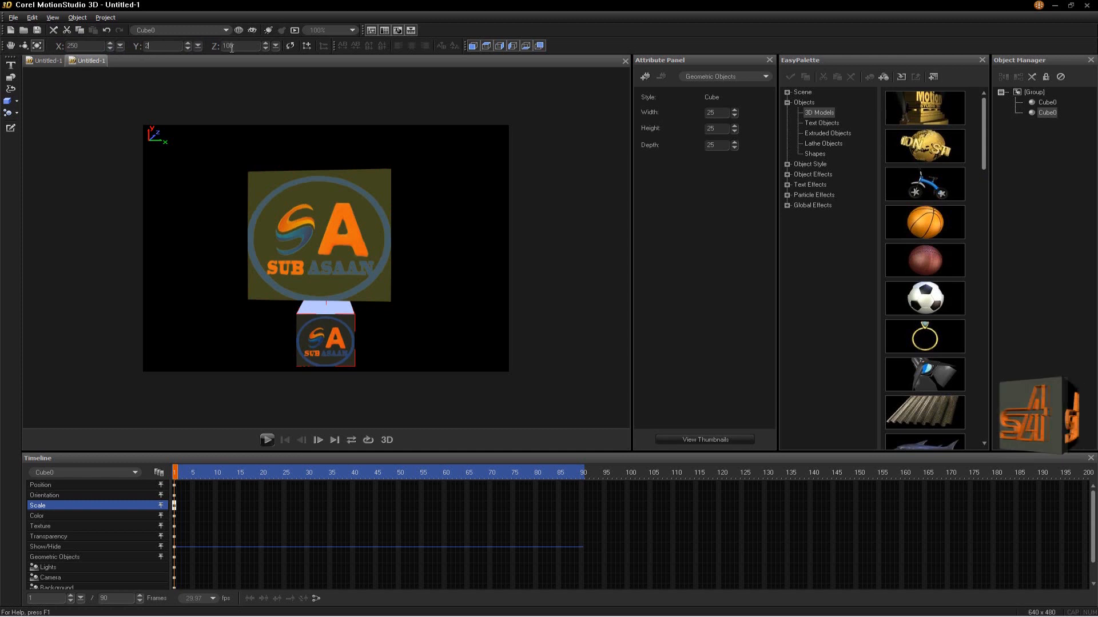
type("050")
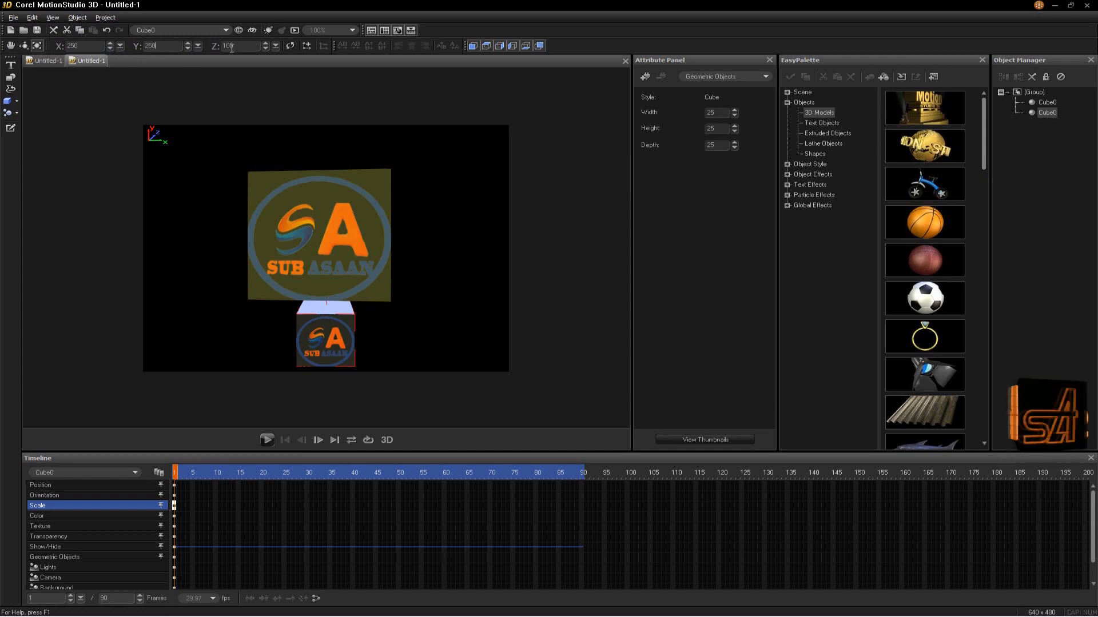
key("Tab")
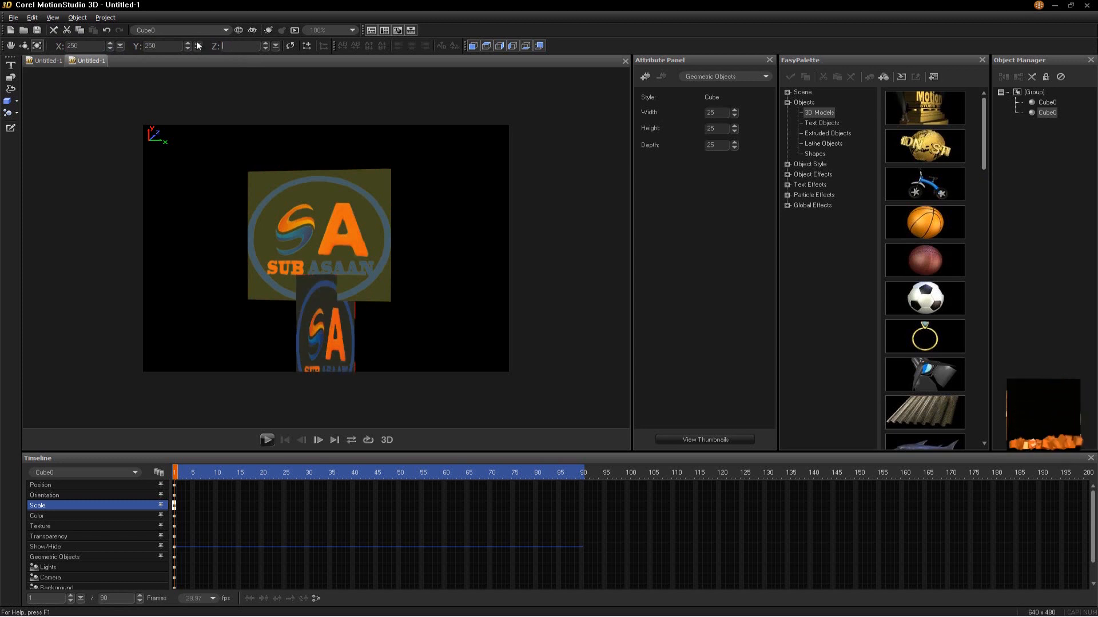
type("250")
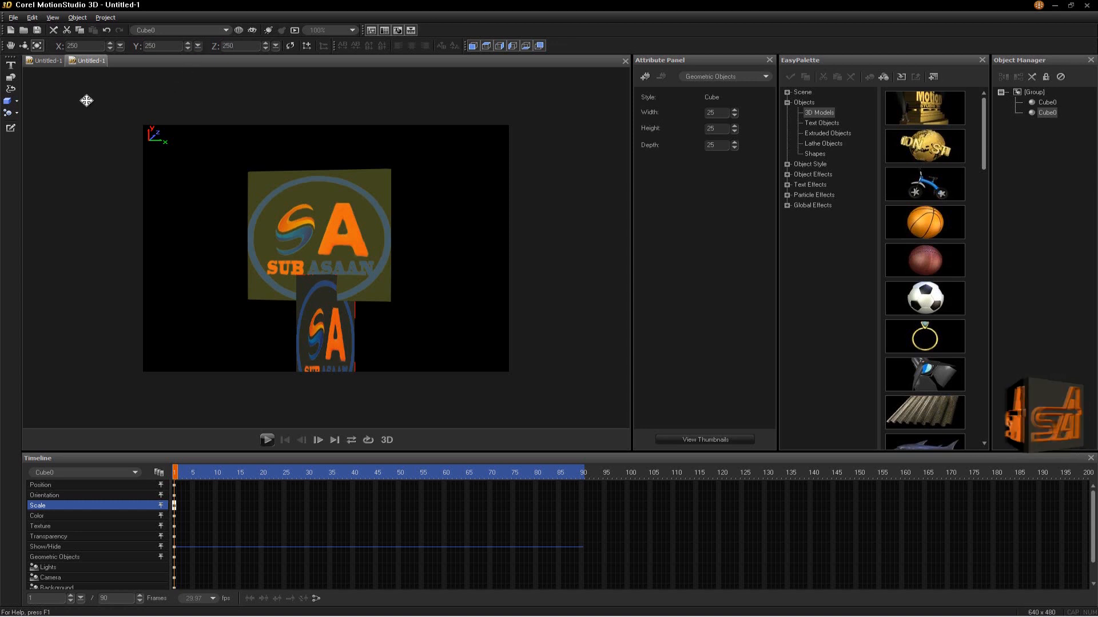
left_click(71, 136)
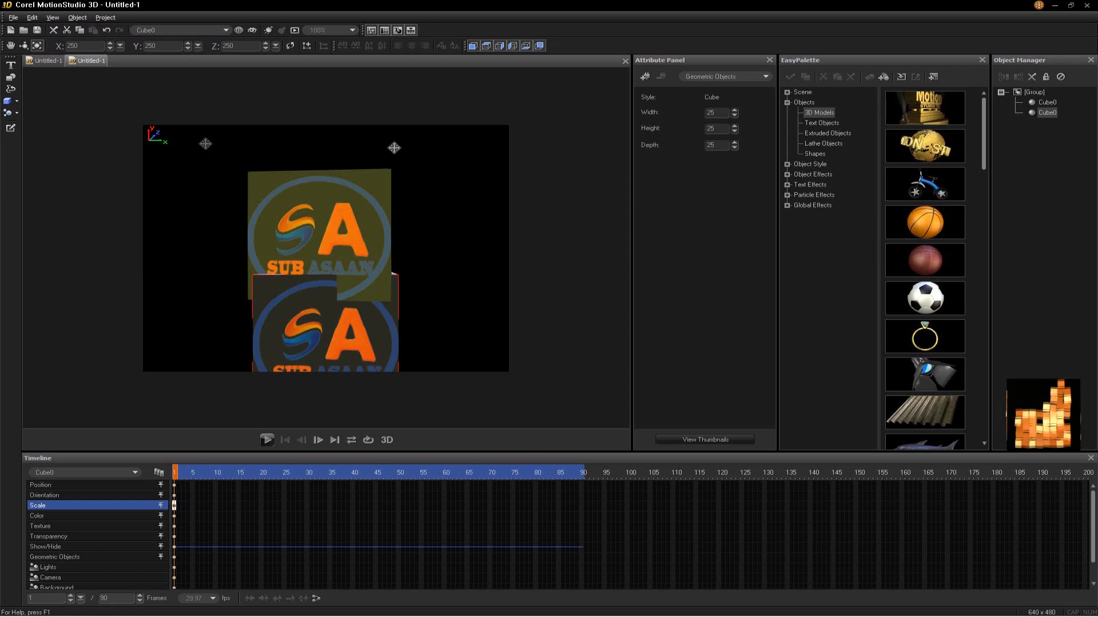
Set the original logo cube's Y orientation to 0 degrees
left_click(1034, 101)
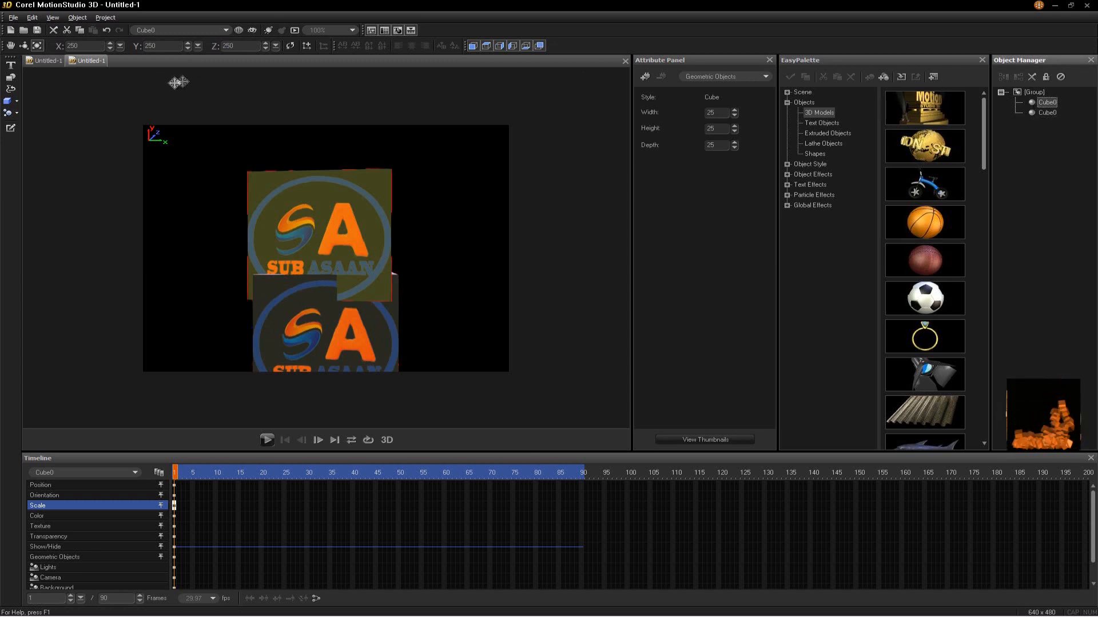
left_click(26, 46)
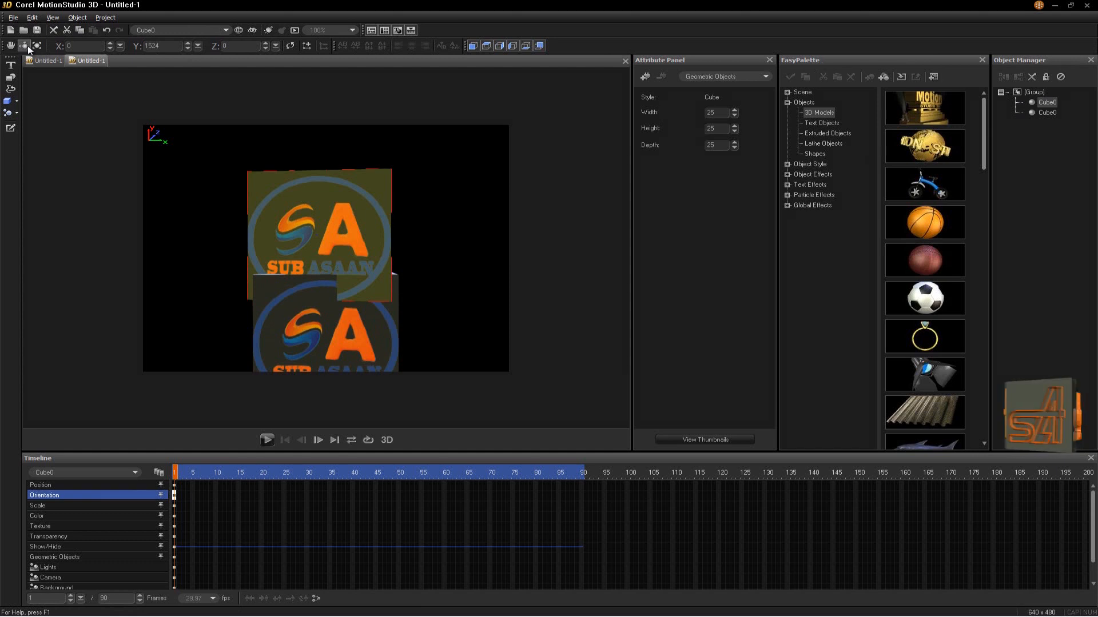
double_click(146, 45)
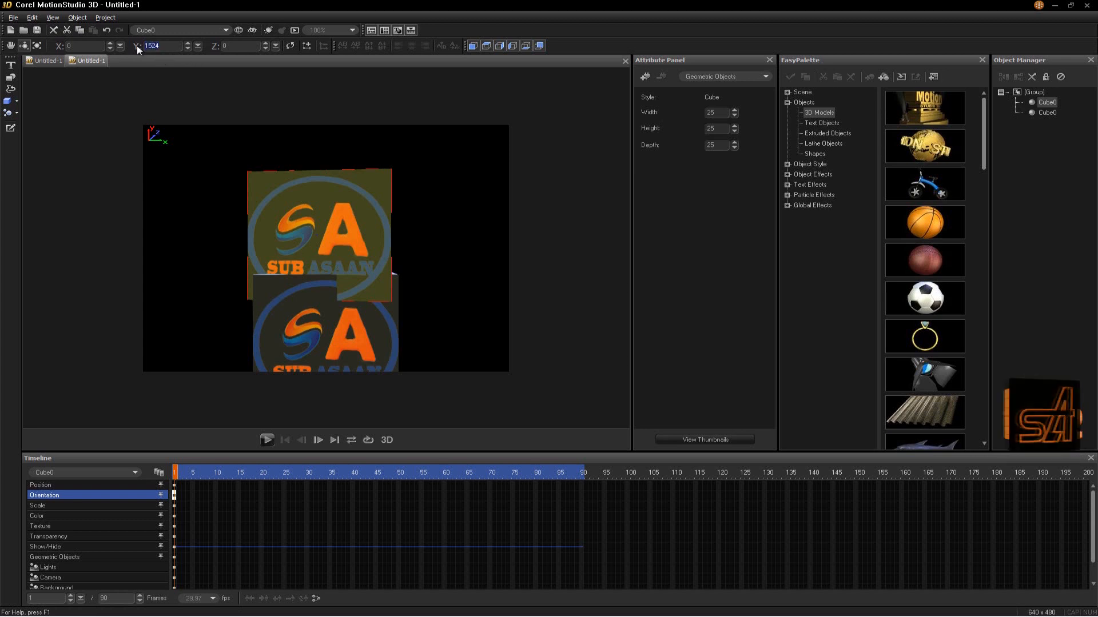
type("0")
key("Return")
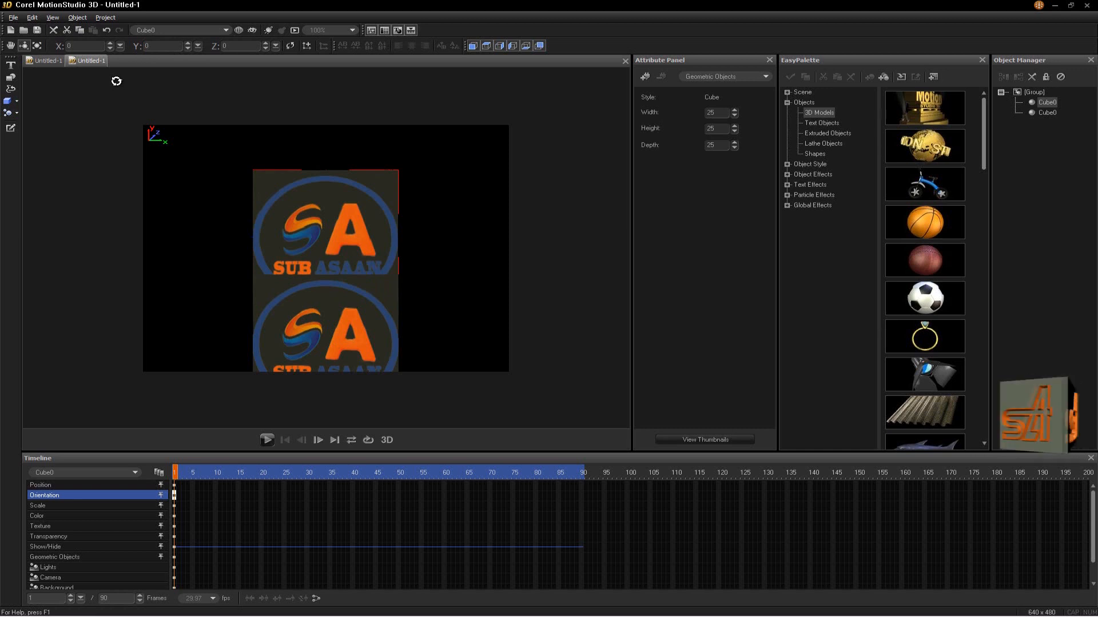
Place the new cube almost exactly over the original one by setting its position to X 4 and Y 25
left_click(11, 45)
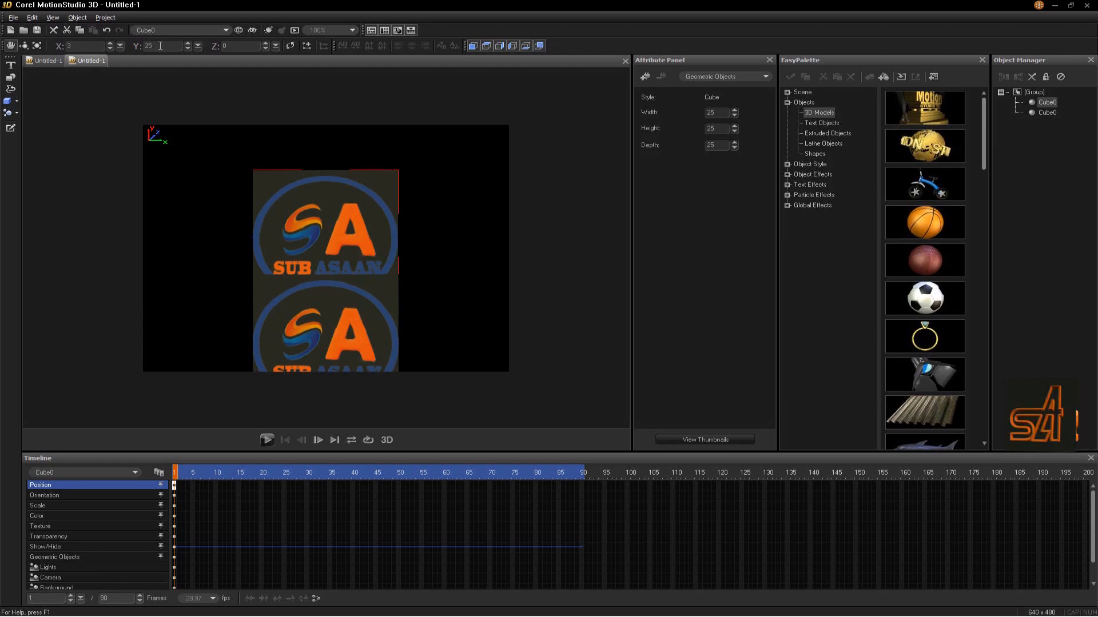
left_click(1044, 112)
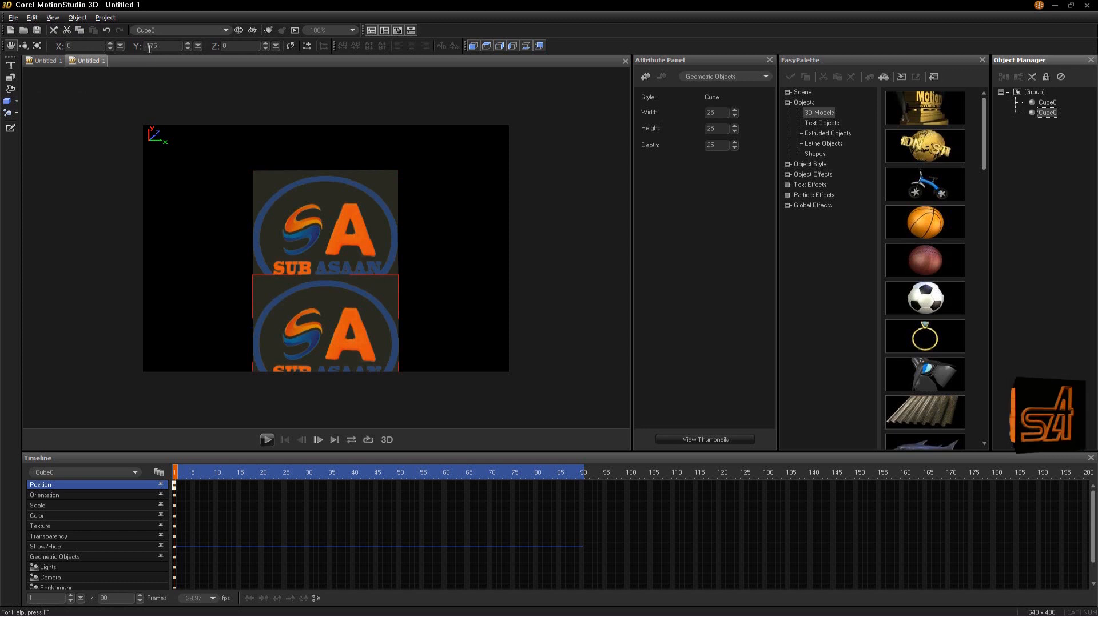
left_click_drag(159, 46, 123, 47)
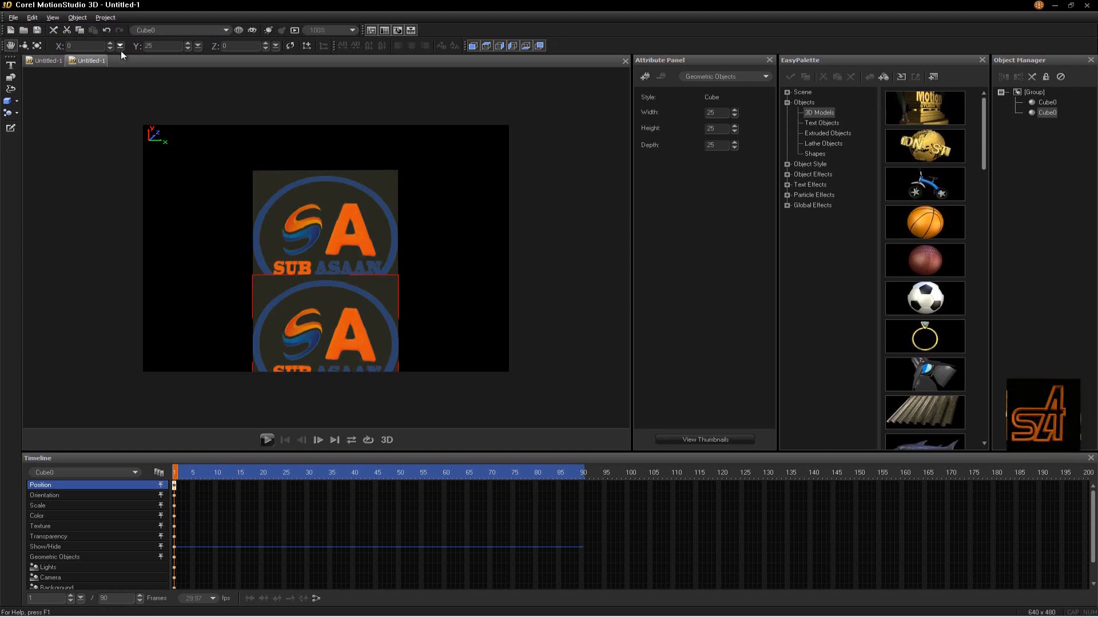
left_click(80, 46)
left_click_drag(80, 45, 47, 45)
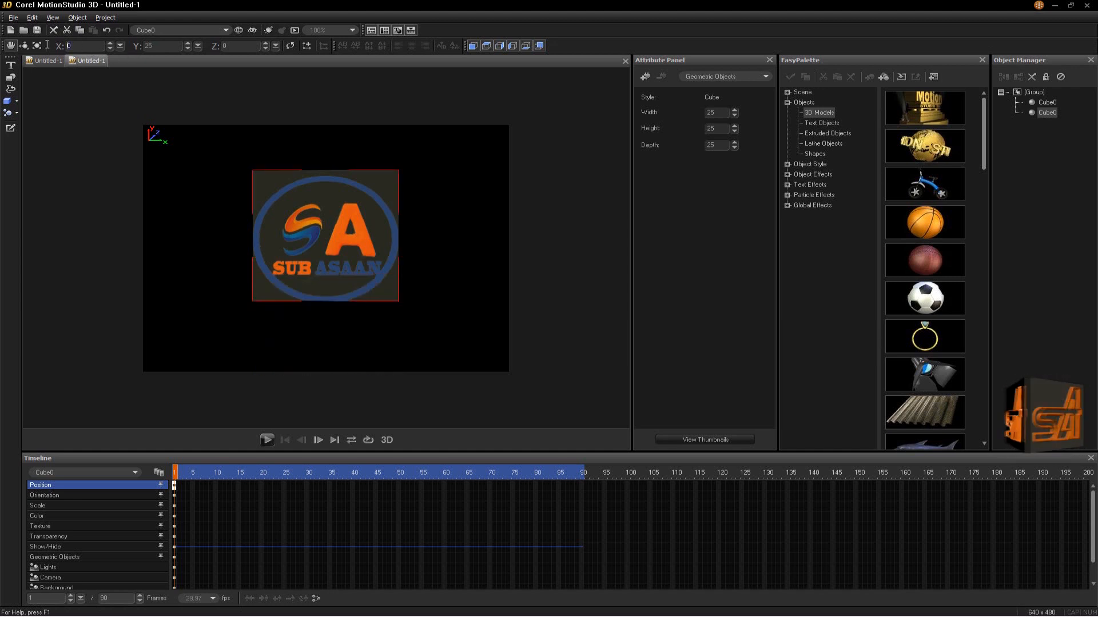
type("4")
key("Return")
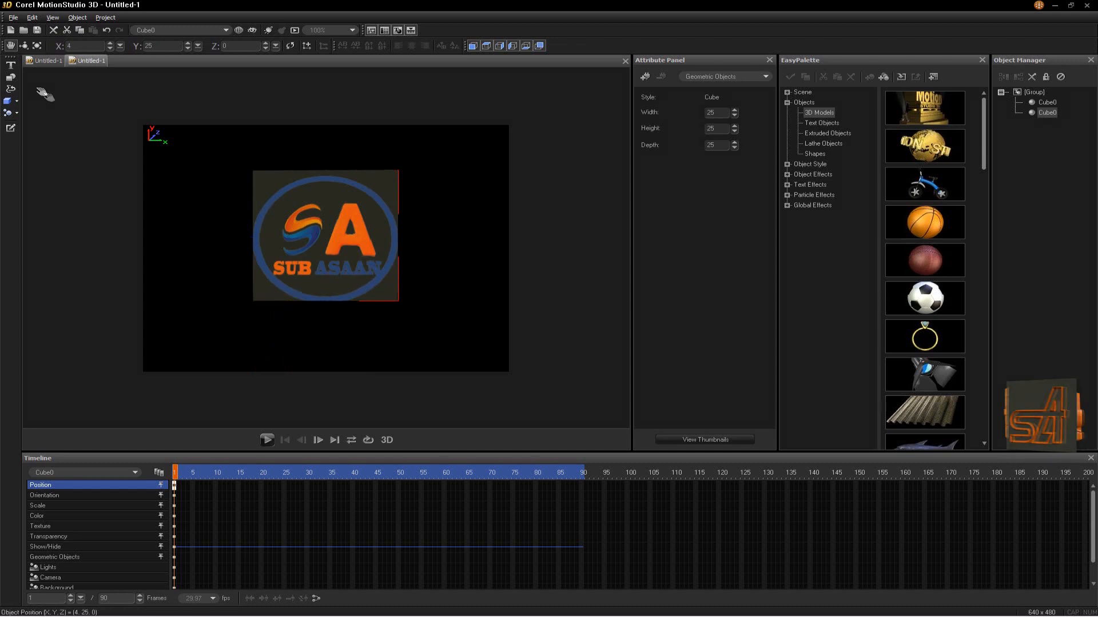
Try tilting the whole group to about 36 degrees on X and -3 on Y, and undo the rotation
left_click(23, 46)
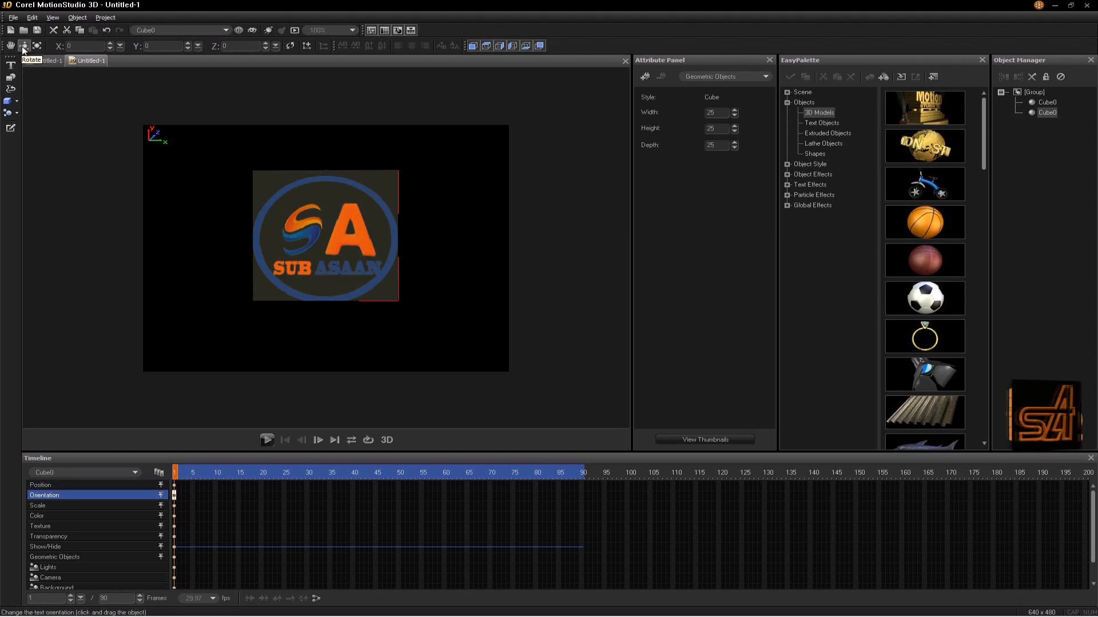
left_click(227, 30)
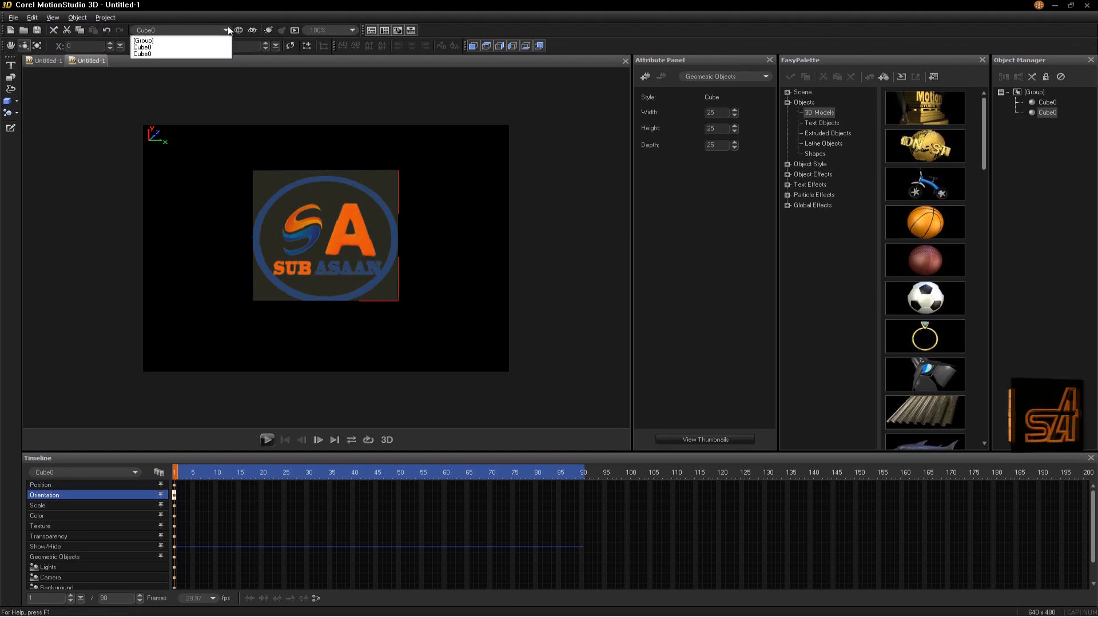
left_click(143, 37)
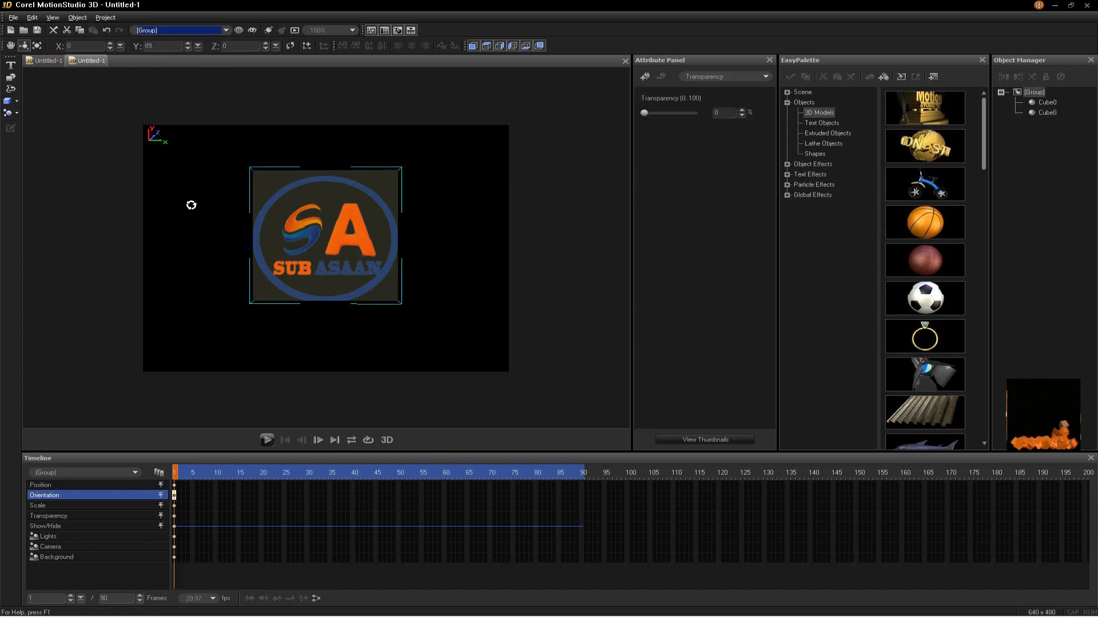
left_click_drag(187, 206, 142, 223)
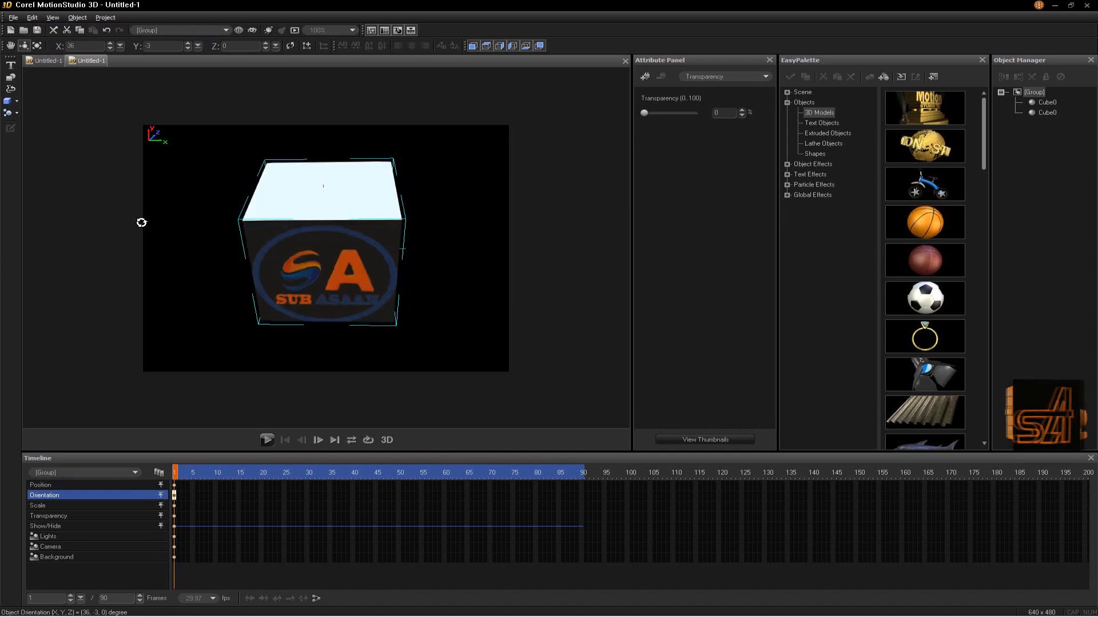
key("ctrl+z")
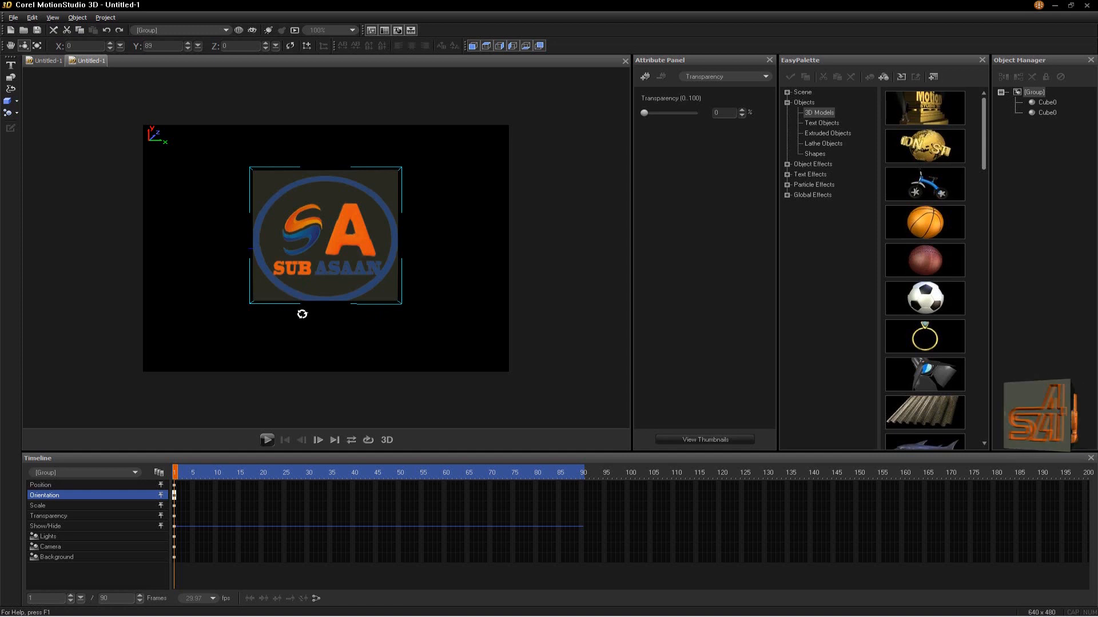
Nudge the whole group up to Y position 1, and move the second cube down to Y position -104
left_click(10, 45)
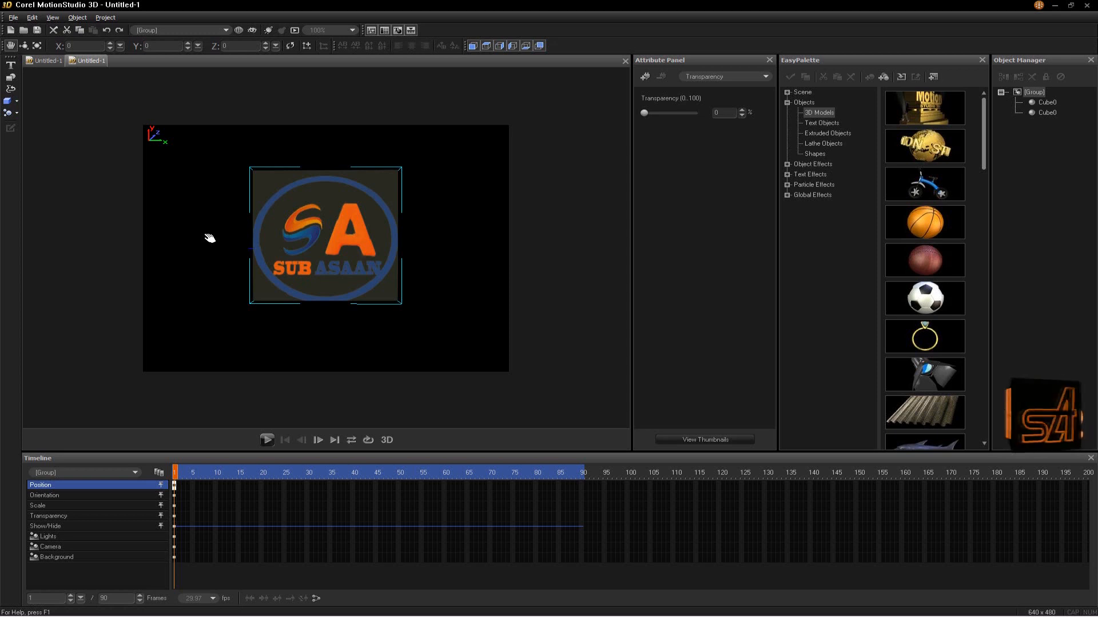
left_click_drag(210, 238, 209, 238)
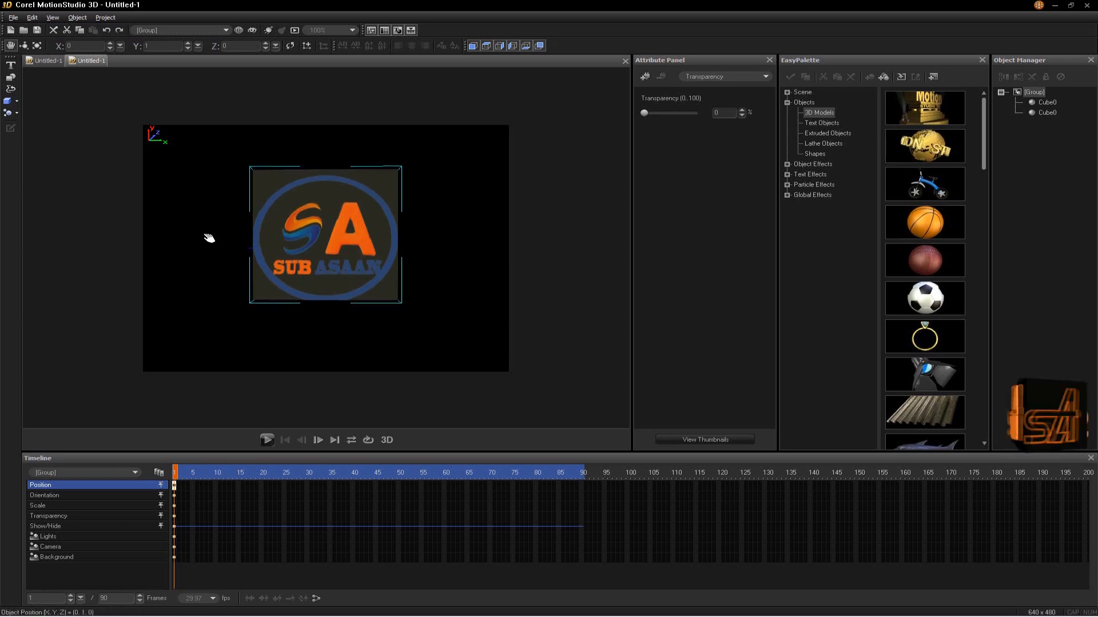
left_click(1046, 112)
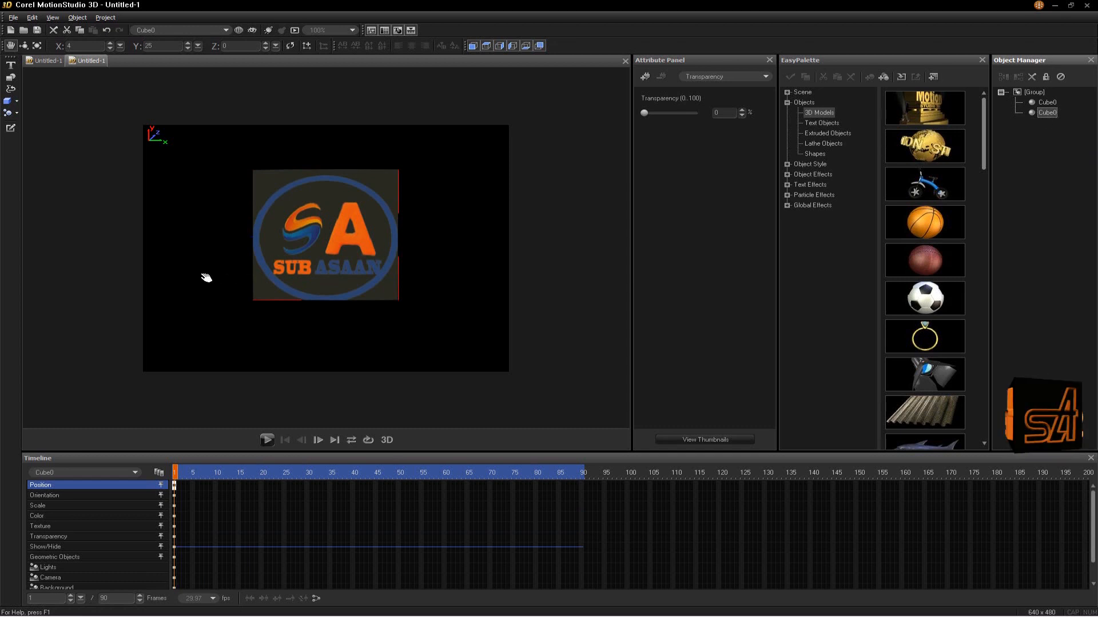
left_click_drag(91, 277, 89, 327)
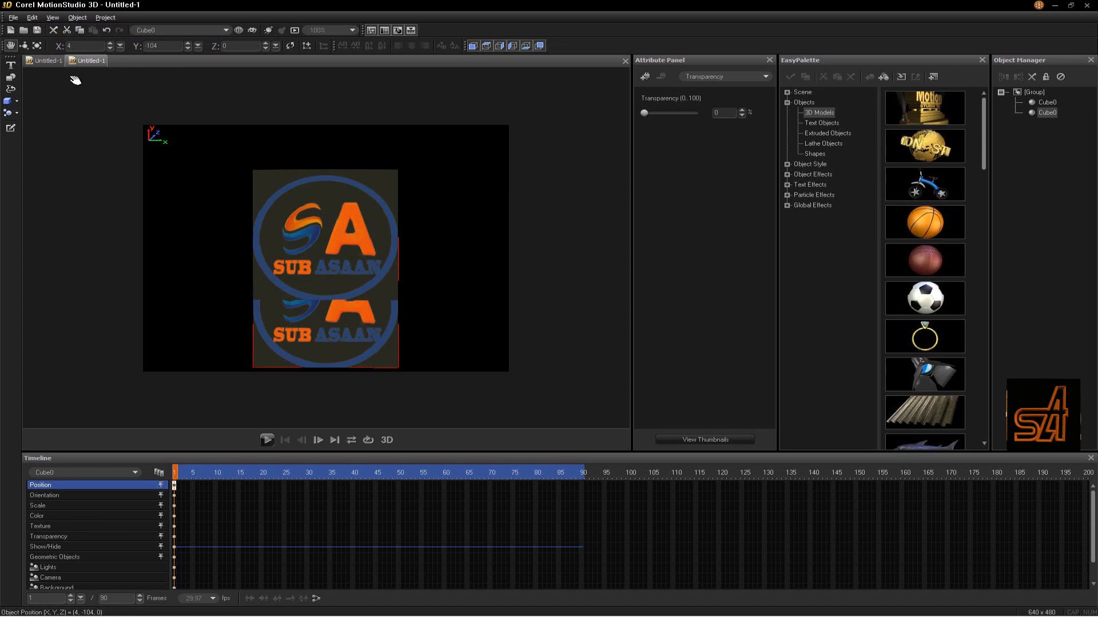
Flatten the second cube by setting its Y scale to 30, and lower it to Y position -115, directly beneath the original cube
left_click(38, 46)
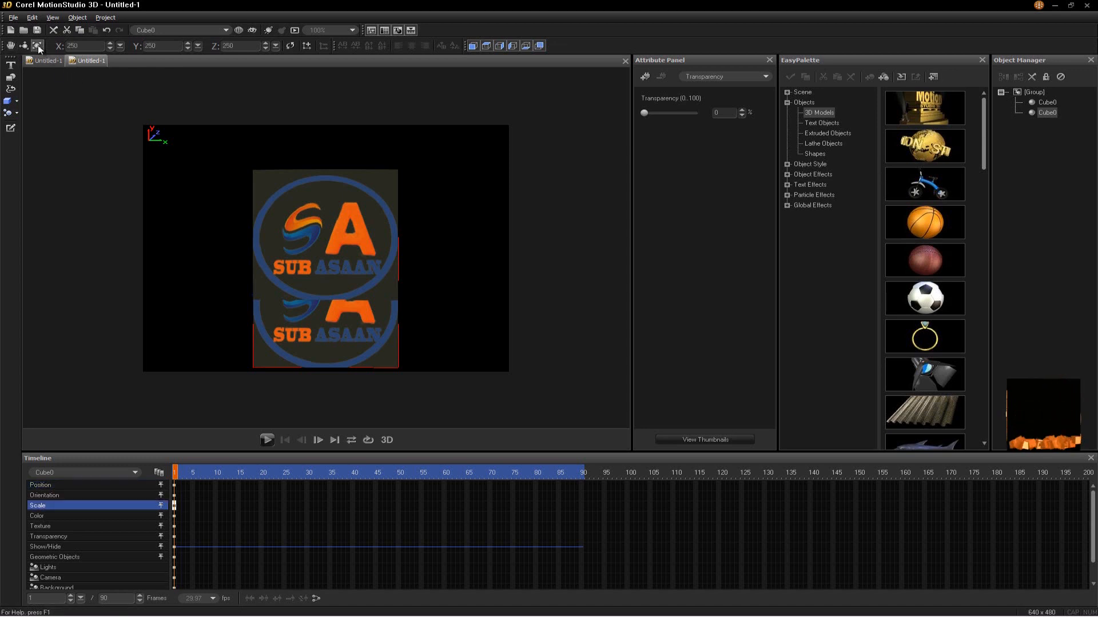
left_click_drag(160, 47, 141, 47)
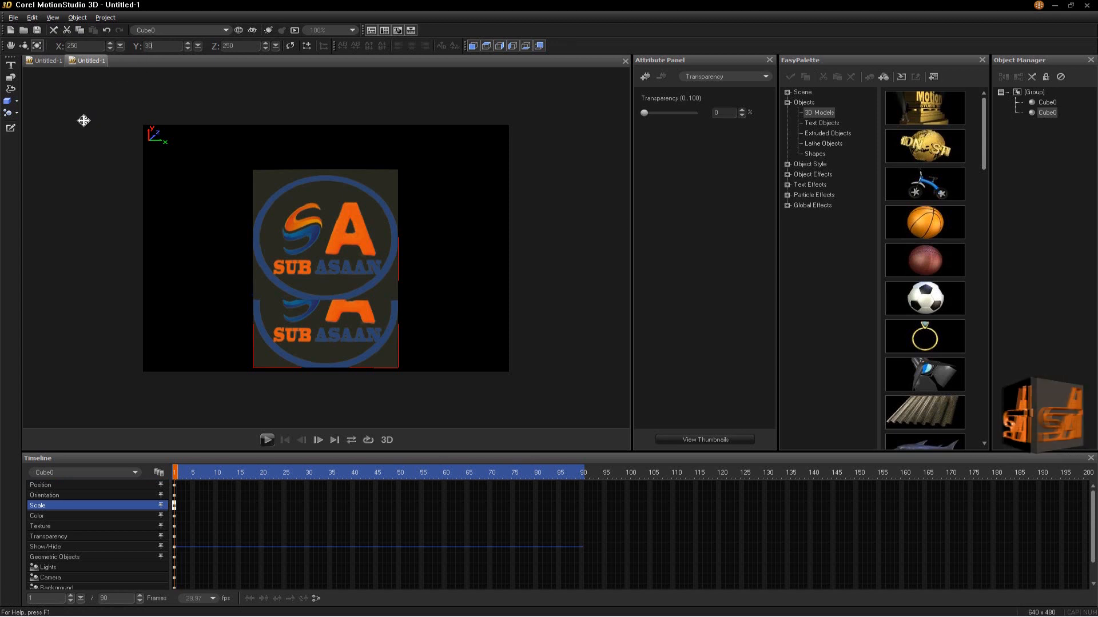
left_click(66, 123)
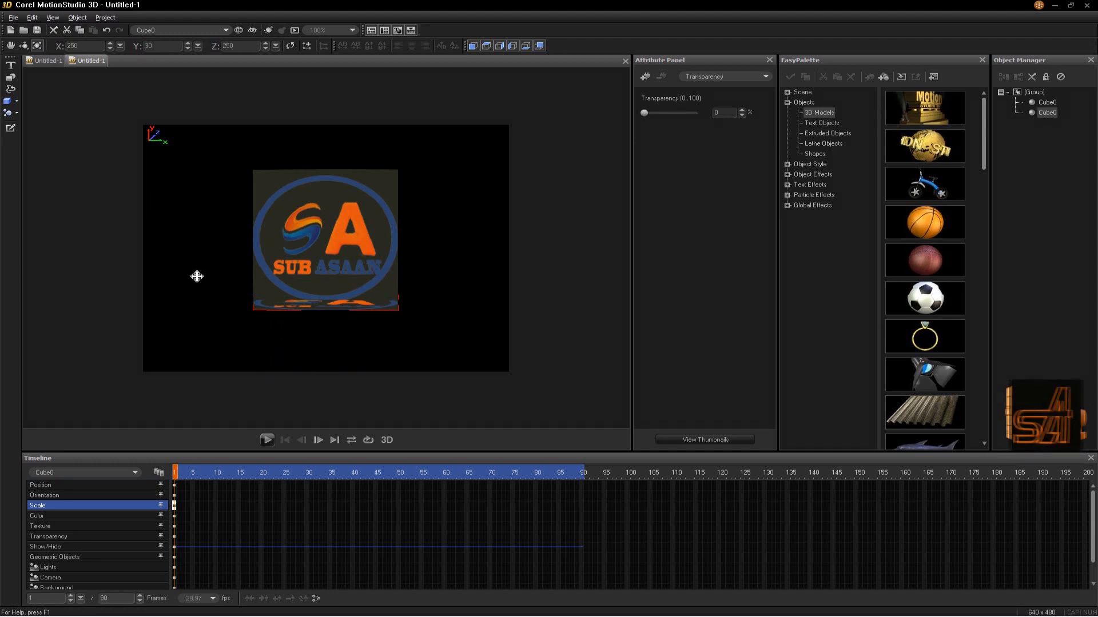
left_click(10, 46)
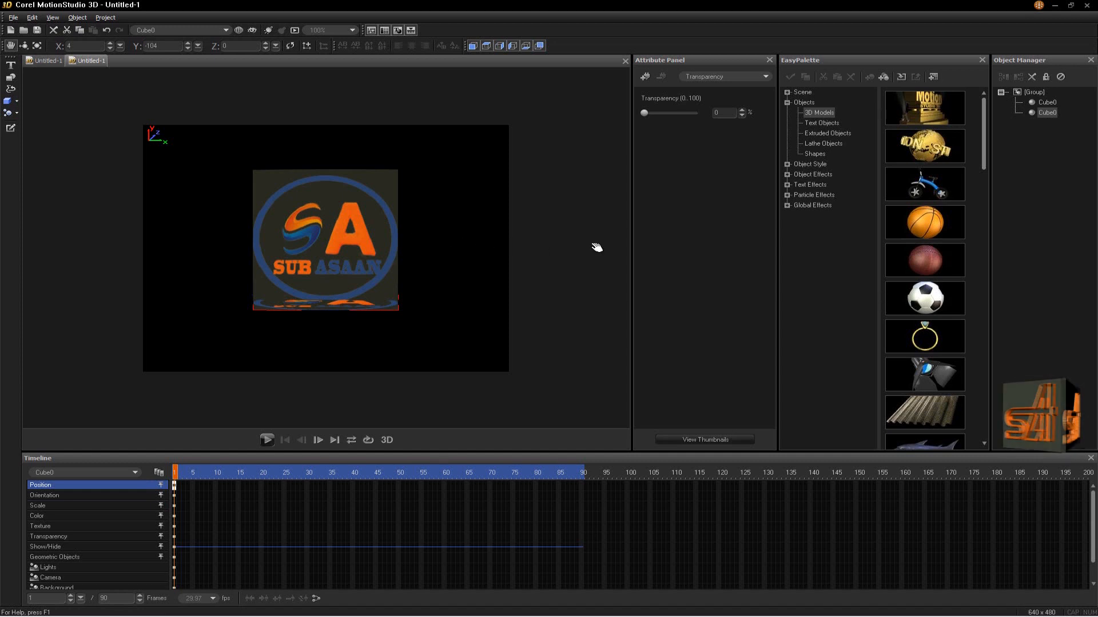
left_click_drag(592, 246, 591, 252)
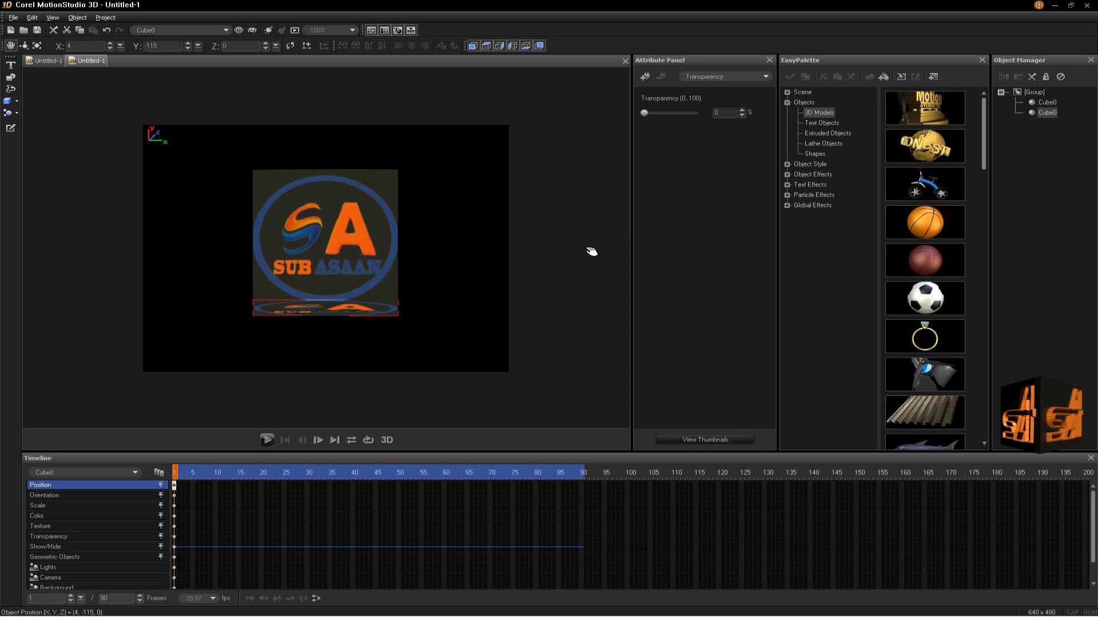
Turn the flattened cube to -1 degree on Y, and select the whole group to rotate both cubes together
left_click(21, 46)
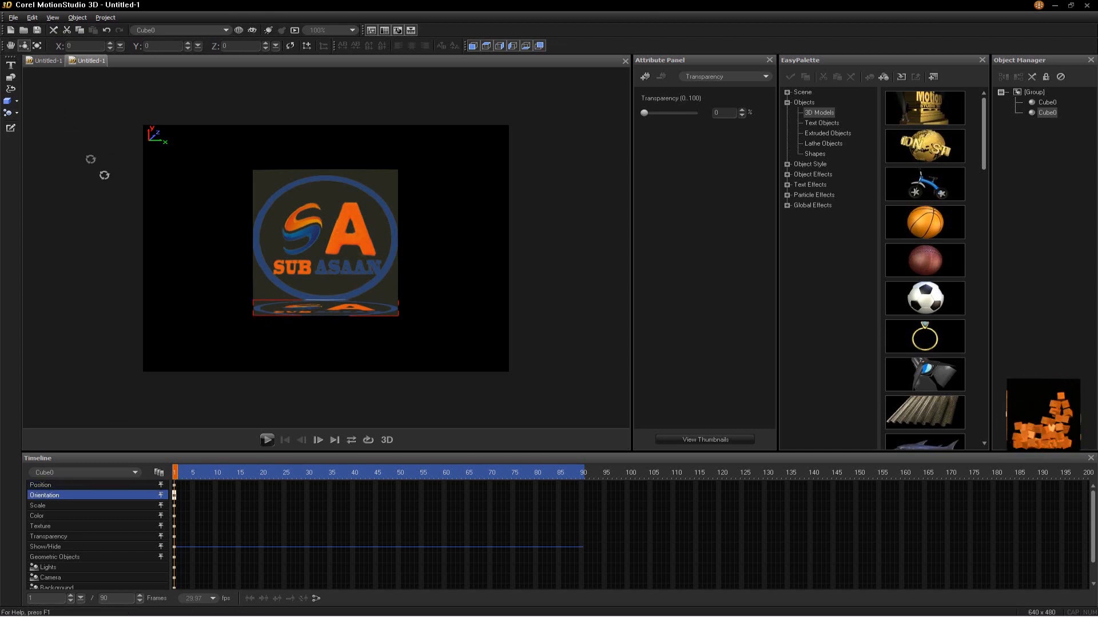
left_click_drag(61, 211, 62, 211)
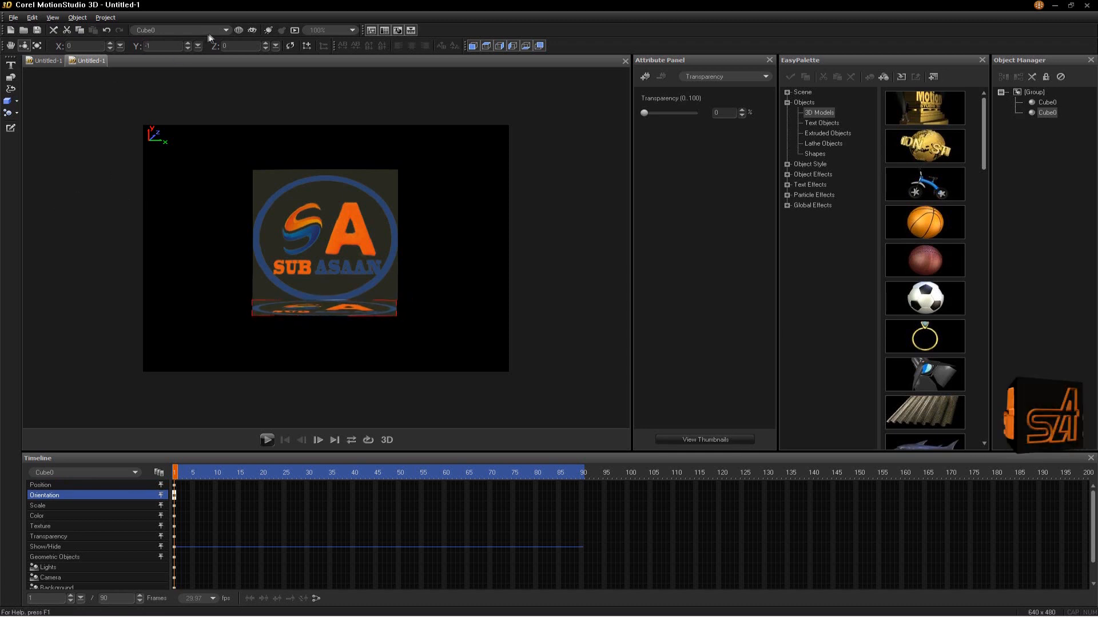
left_click(226, 30)
left_click(160, 40)
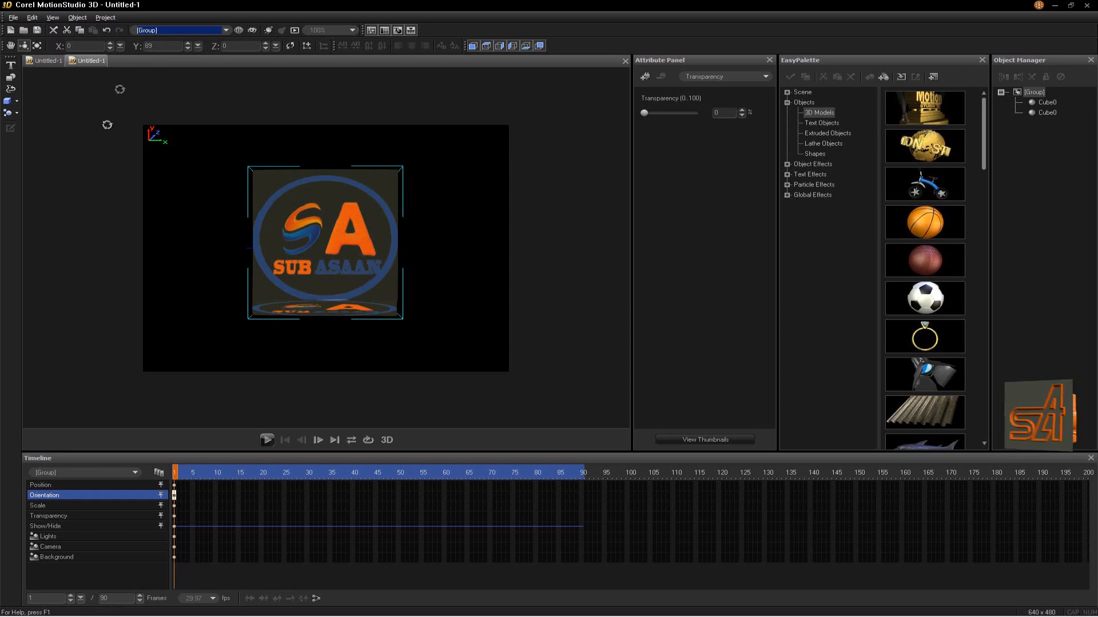
left_click_drag(72, 205, 103, 218)
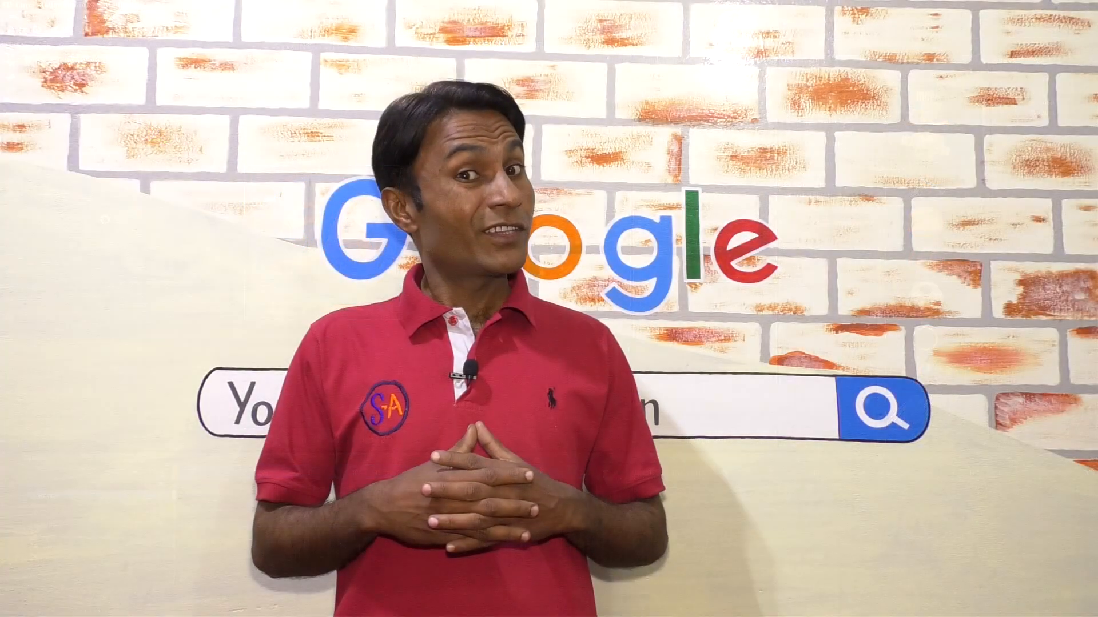